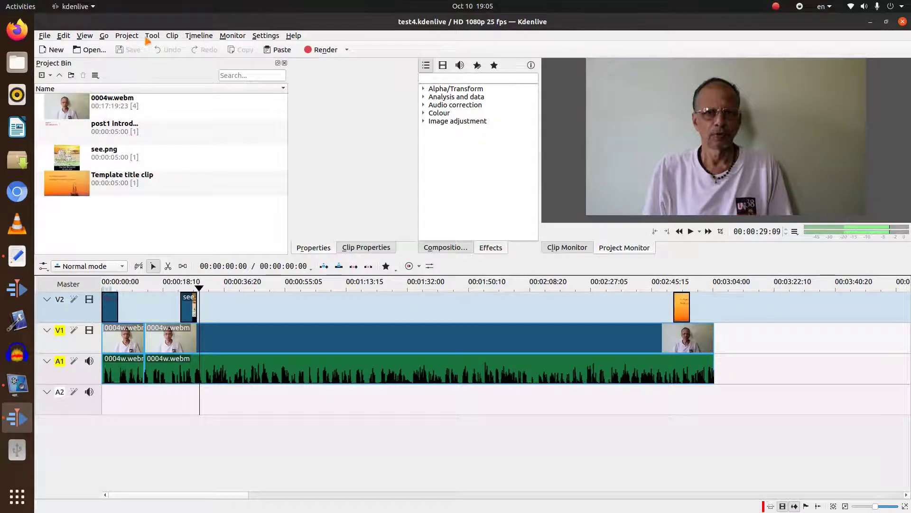
- Start a new color clip named Color Clip and set its duration to 00:00:06:01
click(124, 36)
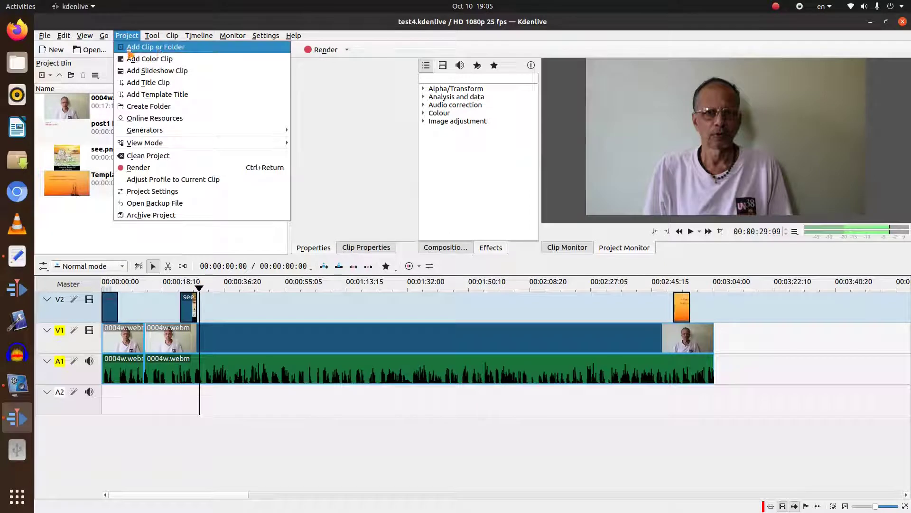
click(180, 61)
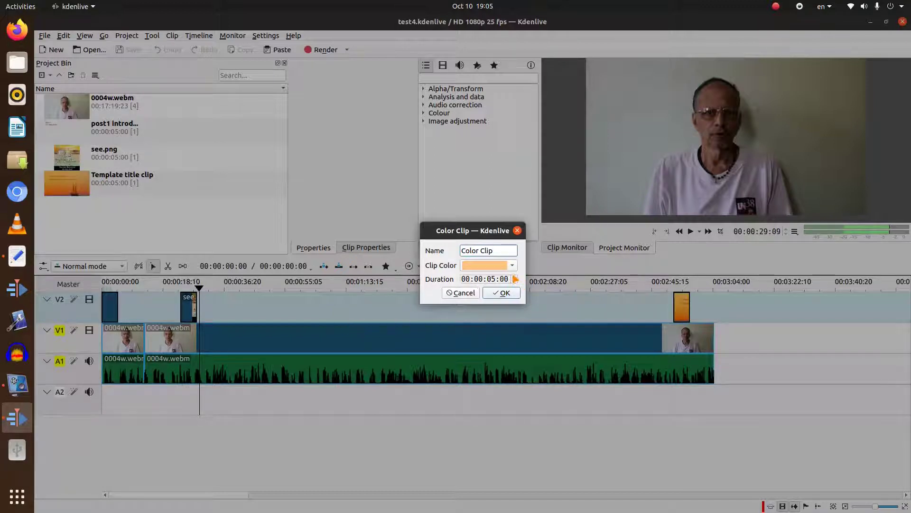
click(515, 277)
click(515, 277)
click(515, 277)
click(515, 278)
click(514, 281)
click(515, 281)
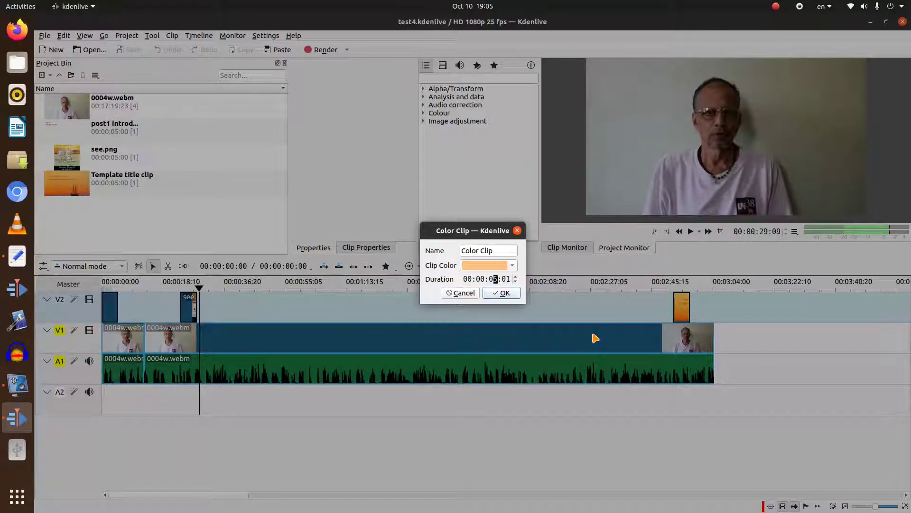
text(6)
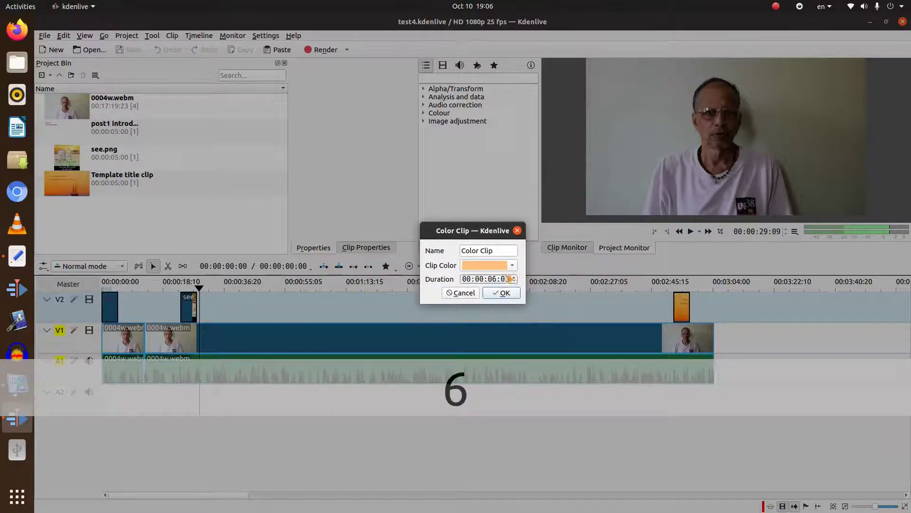
- Try gray as the clip color, return to light orange, and create the color clip
click(515, 268)
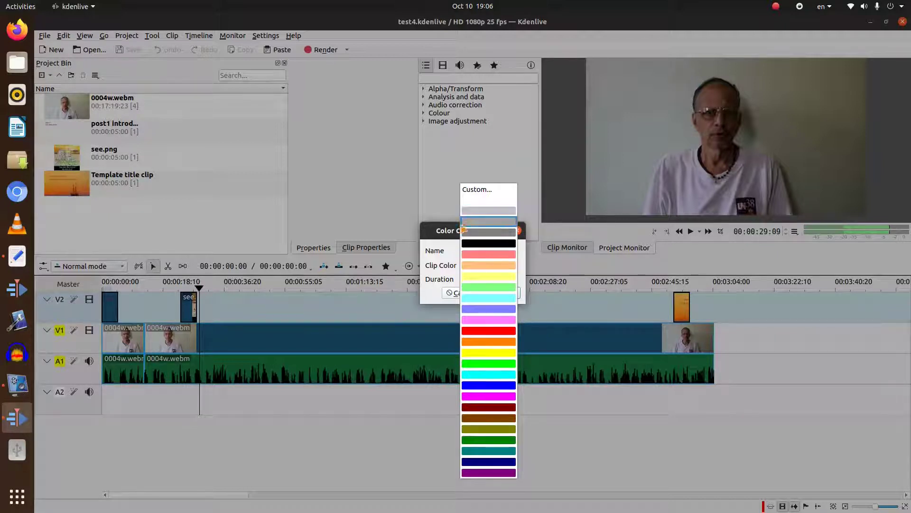
click(424, 230)
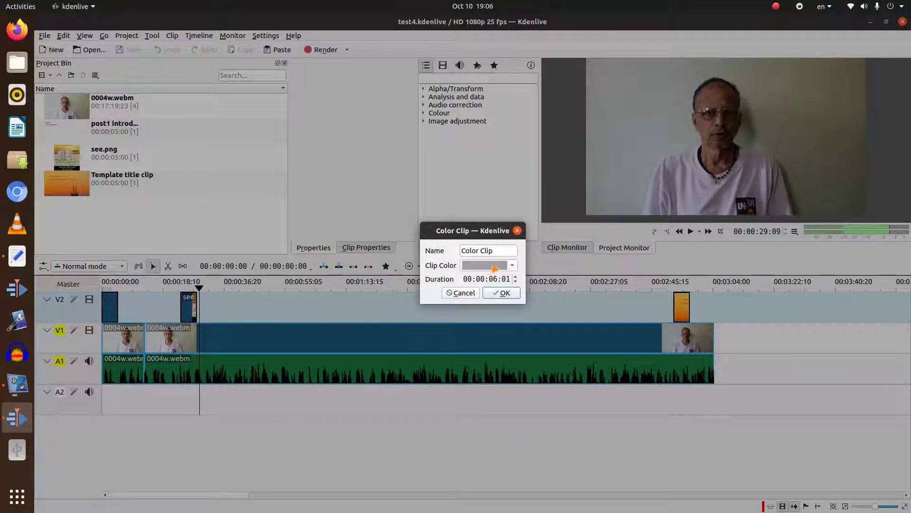
click(513, 268)
click(512, 265)
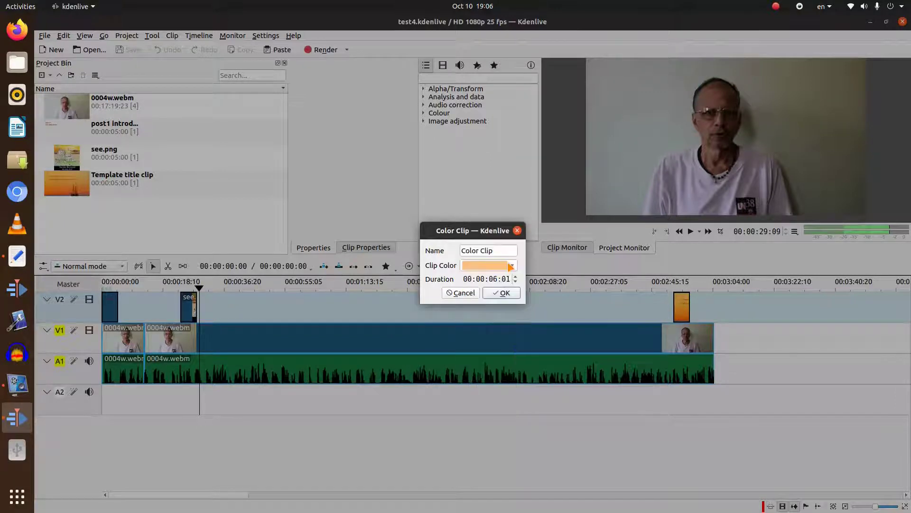
click(504, 294)
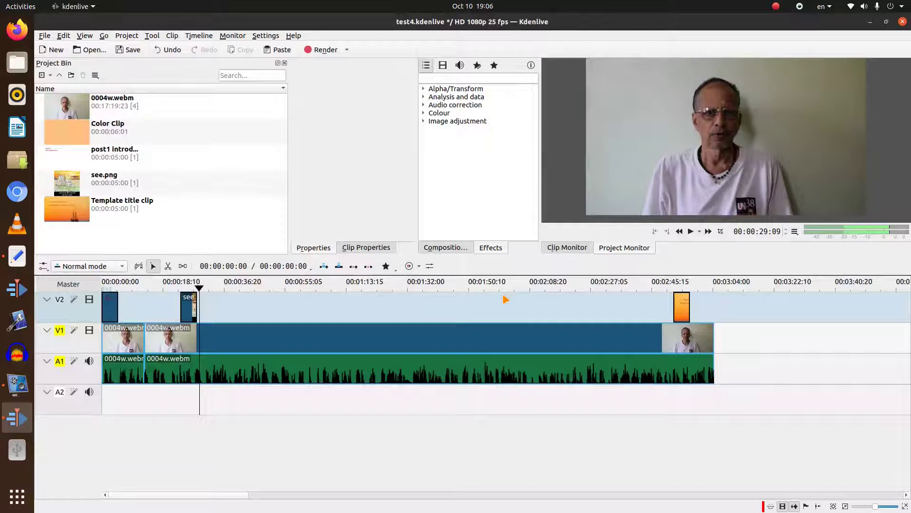
- Place the Color Clip from the project bin on track V2, just after the playhead and the see.png clip
click(182, 135)
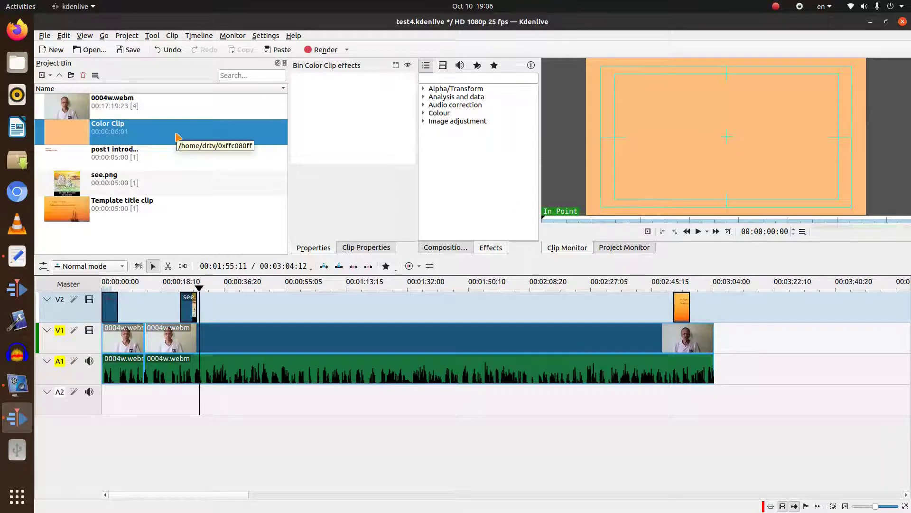
double_click(202, 137)
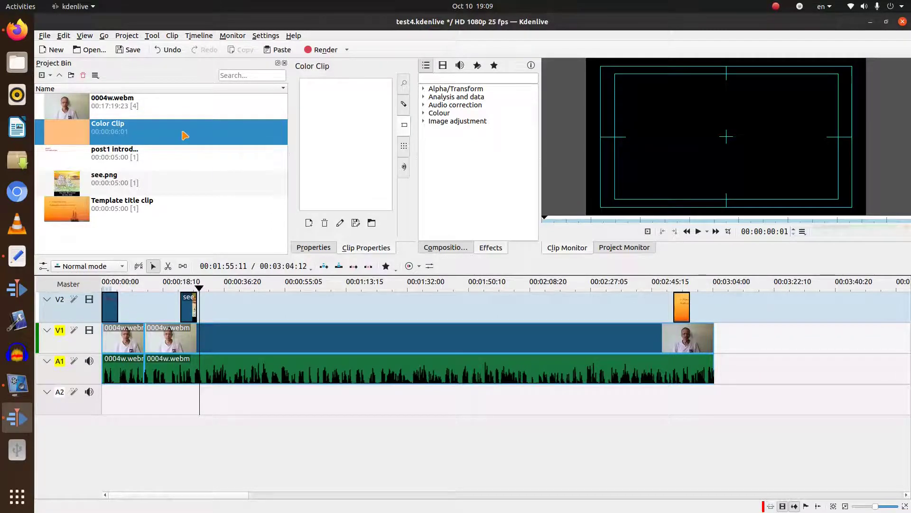
drag(185, 136, 203, 307)
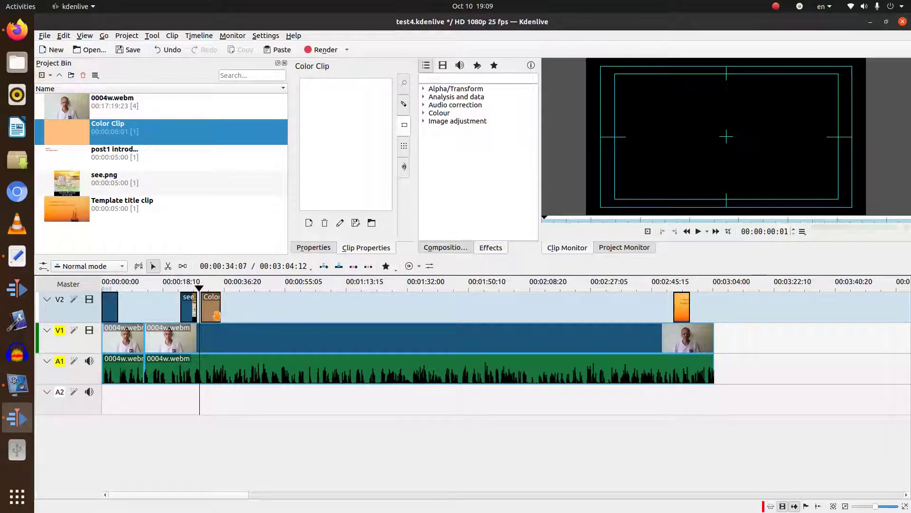
right_click(222, 137)
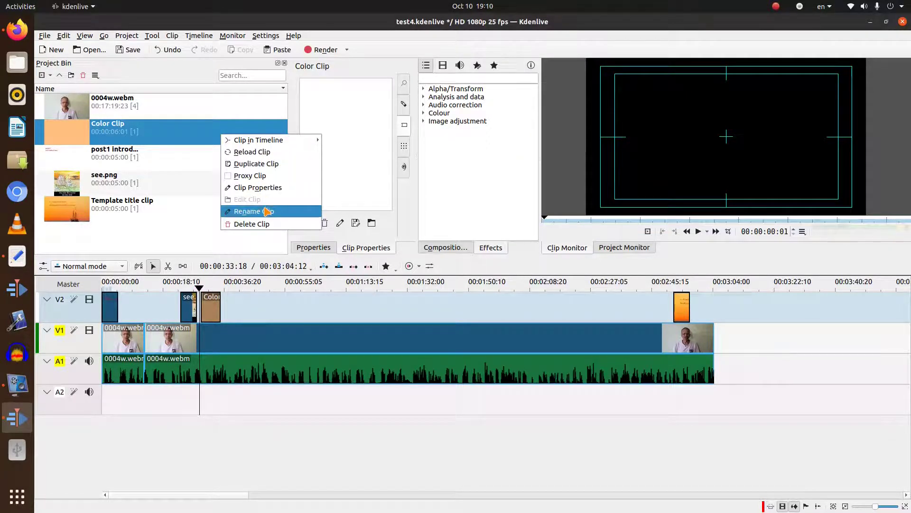
mouse_move(267, 143)
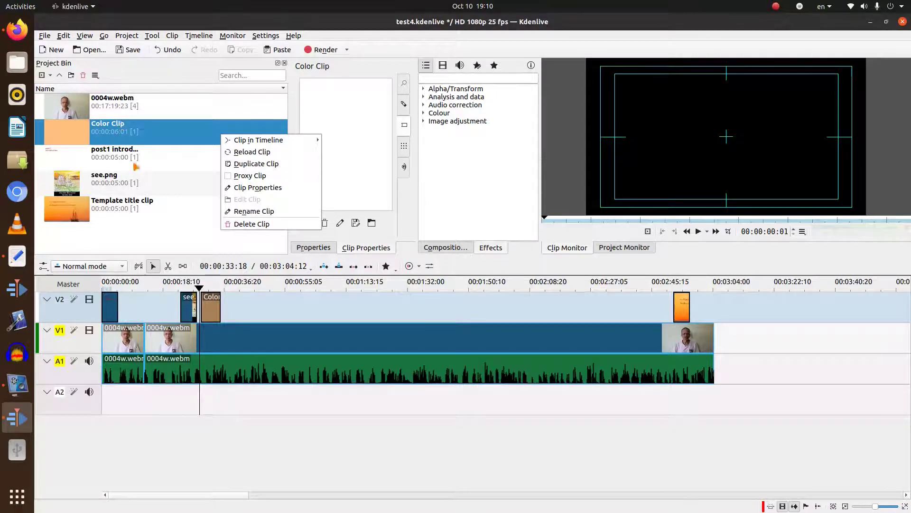
click(195, 229)
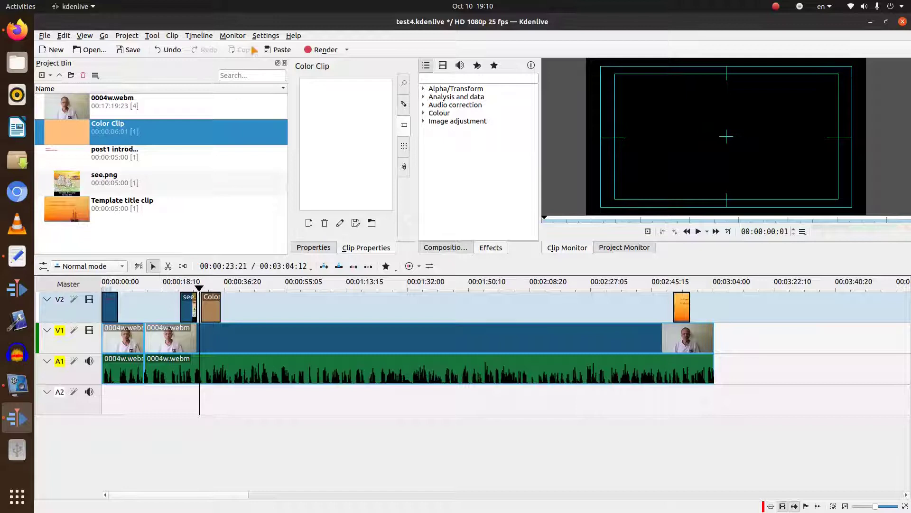
- Insert a video track above V2 and move the playhead to 00:00:29:14
click(192, 37)
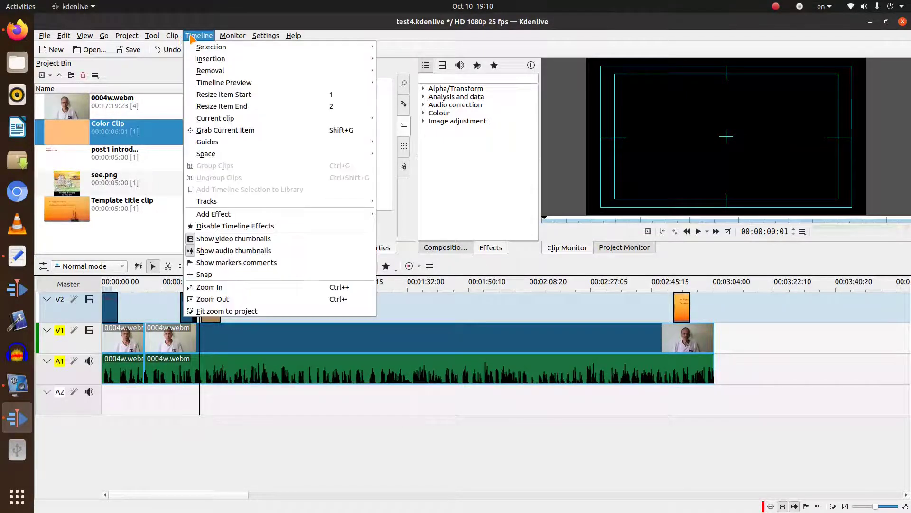
mouse_move(350, 203)
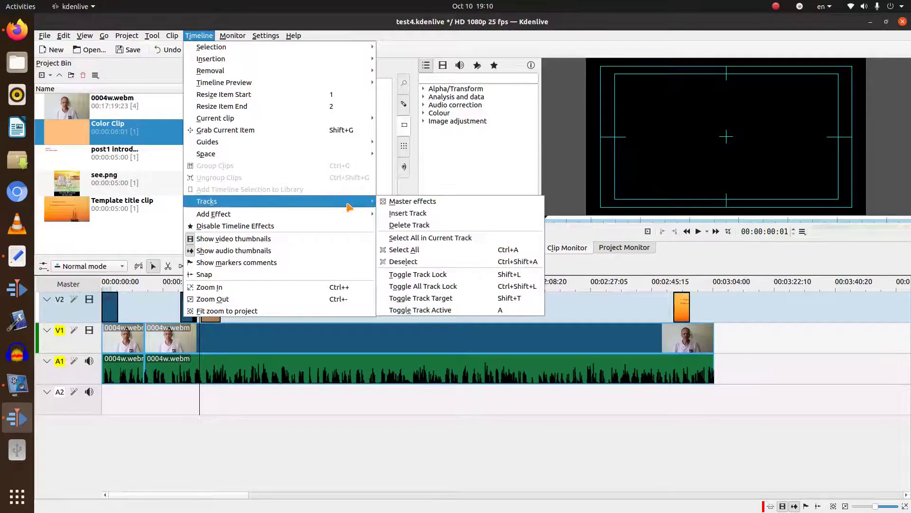
click(475, 219)
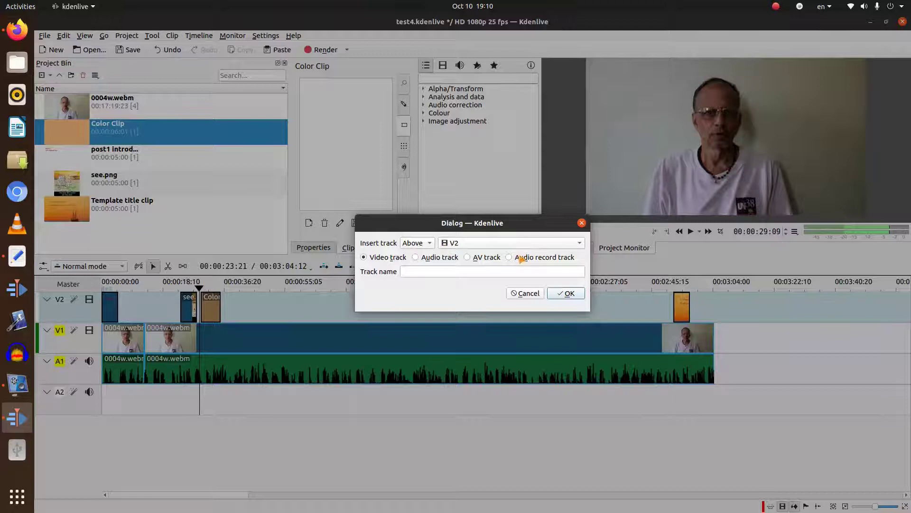
click(564, 295)
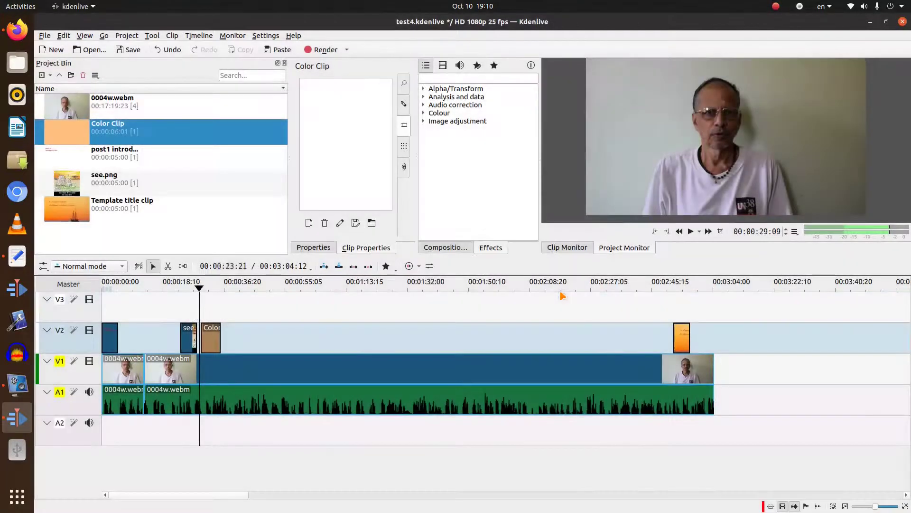
click(257, 310)
click(200, 306)
- In a new title clip, add the three-line text "யாகாவார் ஆயினும் நாகாக்க காவாக்கால் சோகாப்பர் சொல்லிழுக்குப் பட்டு (அதிகாரம்:அடக்கமுடைமை குறள் எண்:127)"
click(125, 36)
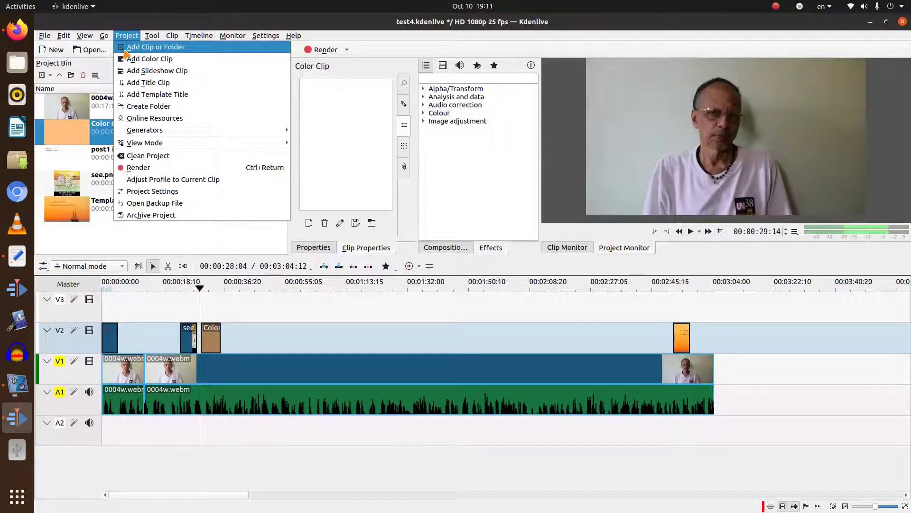
click(137, 83)
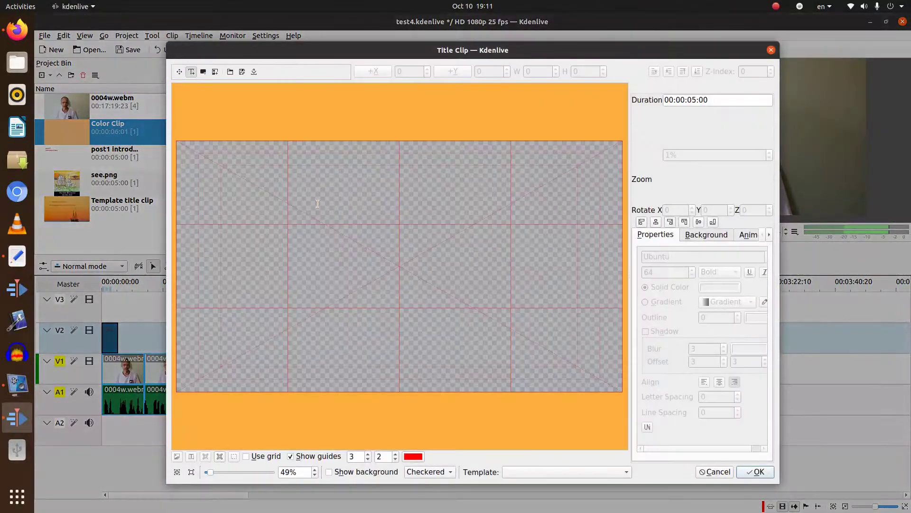
click(301, 193)
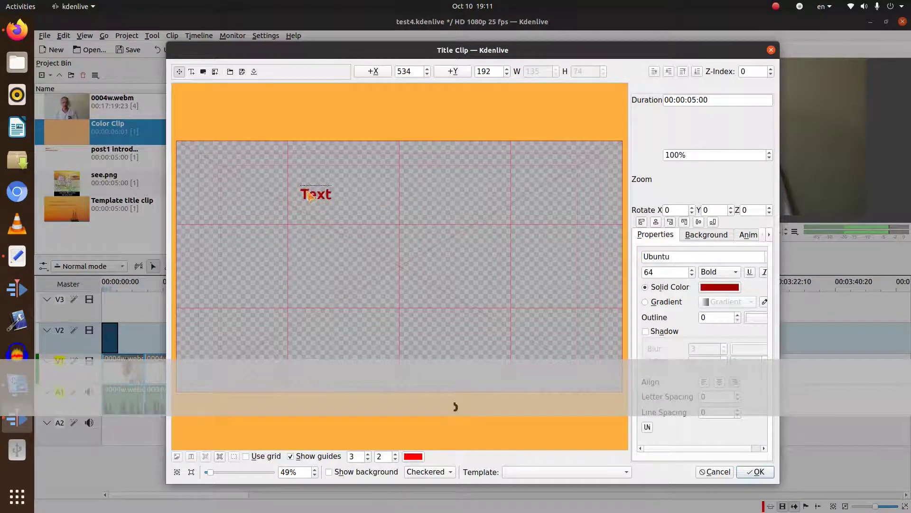
double_click(312, 198)
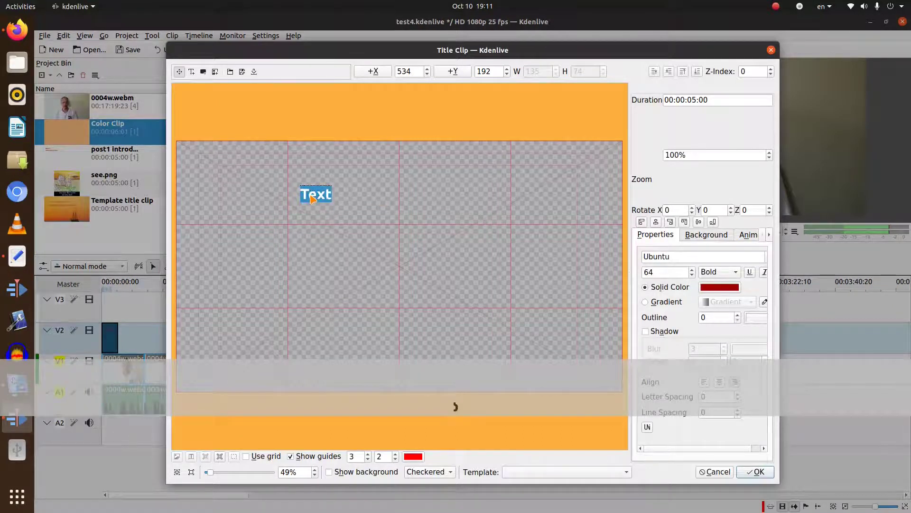
key(BackSpace)
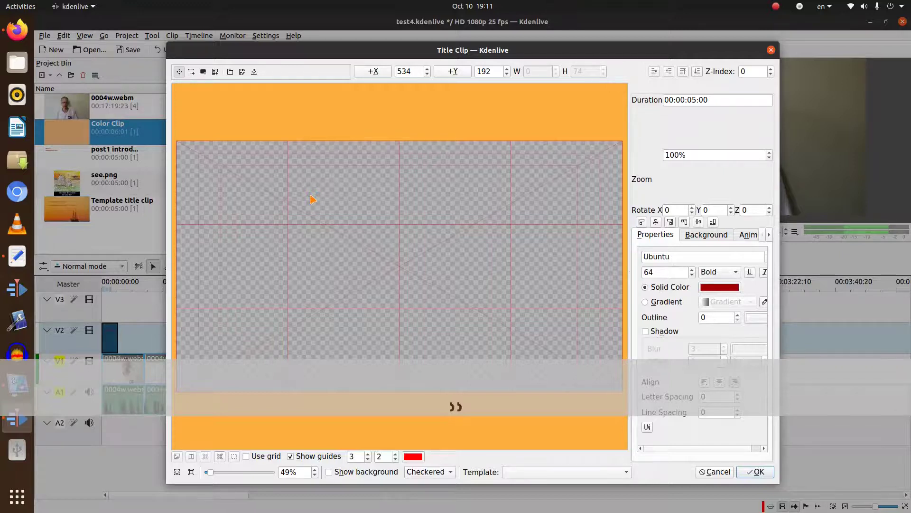
text(யாகாவார் ஆயினும் நாகாக்க காவாக்கால் சோகாப்பர் சொல்லிழுக்குப் பட்டு (அதிகாரம்:அடக்கமுடைமை குறள் எண்:127))
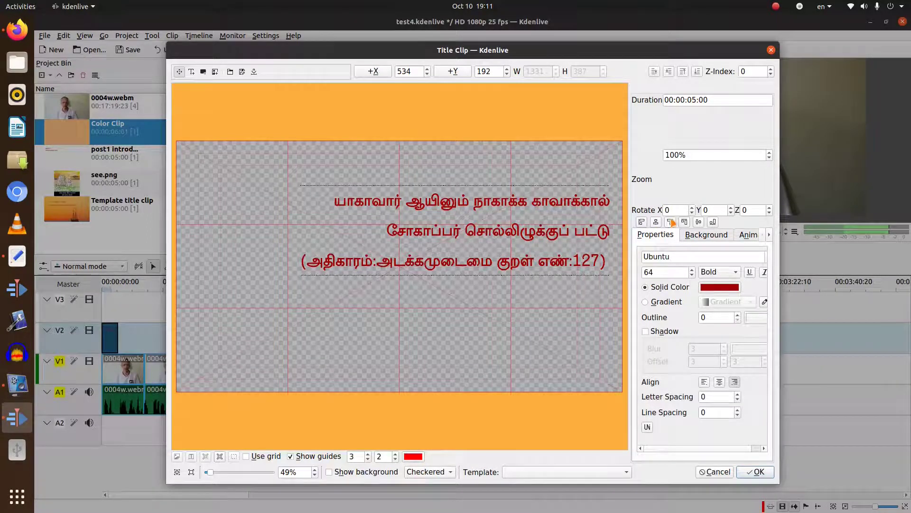
- Center the title text block horizontally and vertically in the frame, and center-align its lines
click(656, 222)
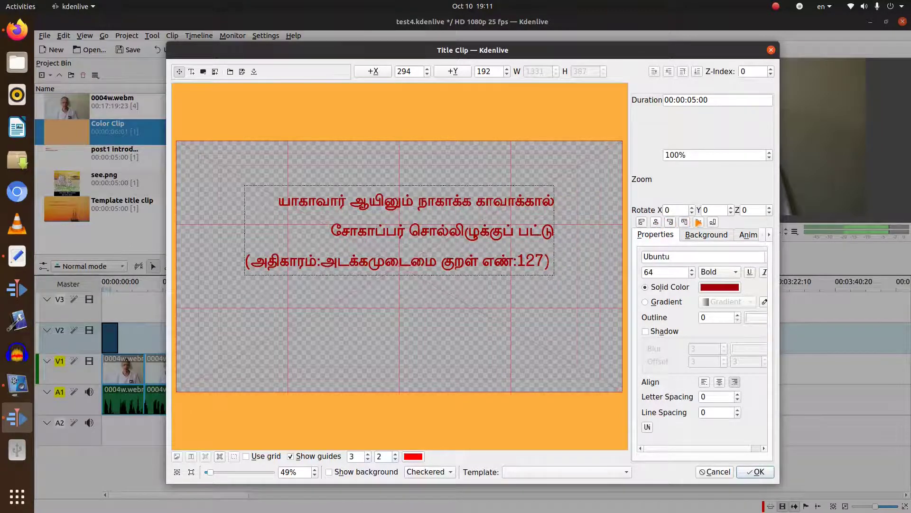
click(698, 222)
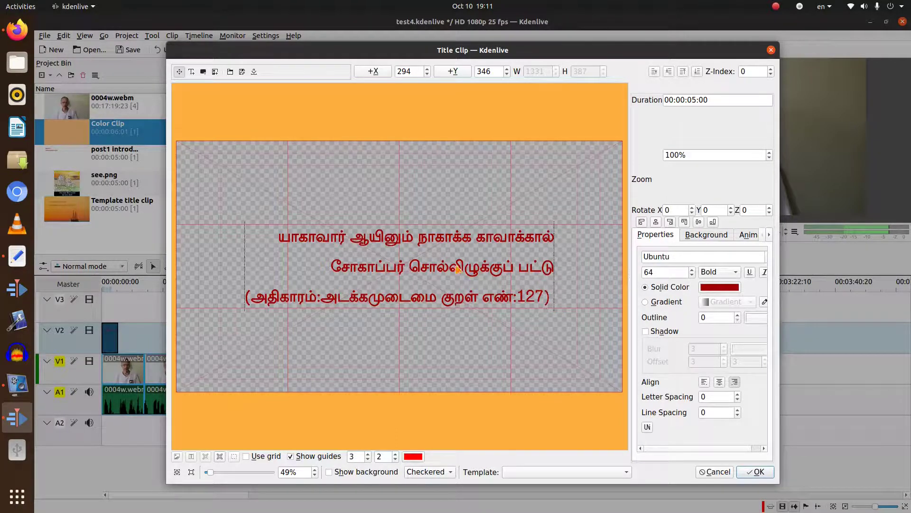
click(720, 382)
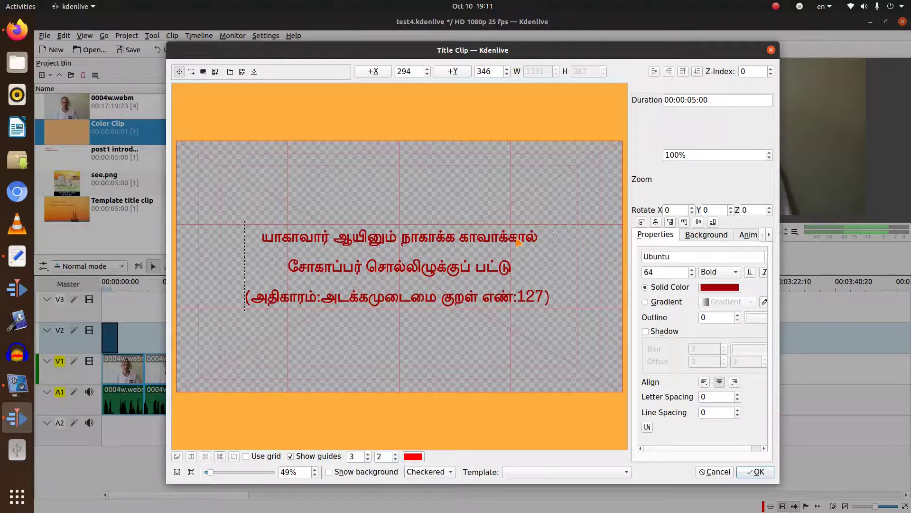
click(731, 287)
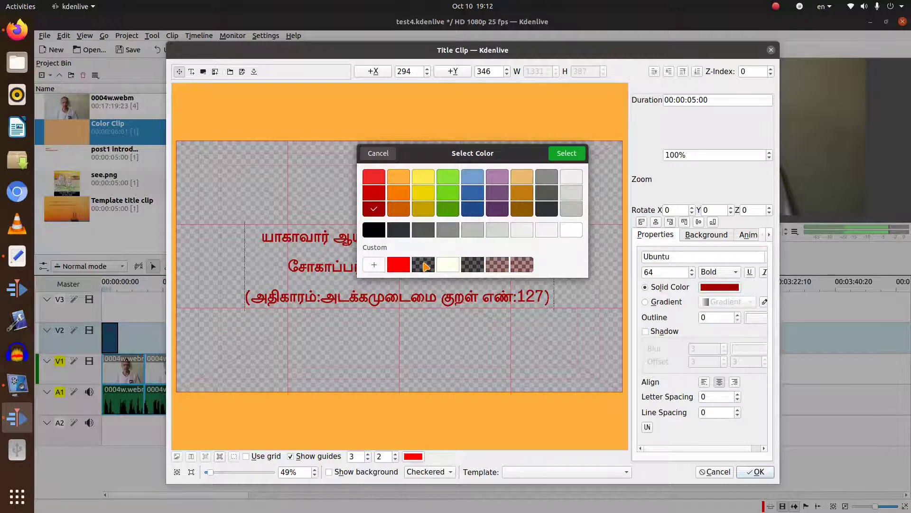
click(375, 154)
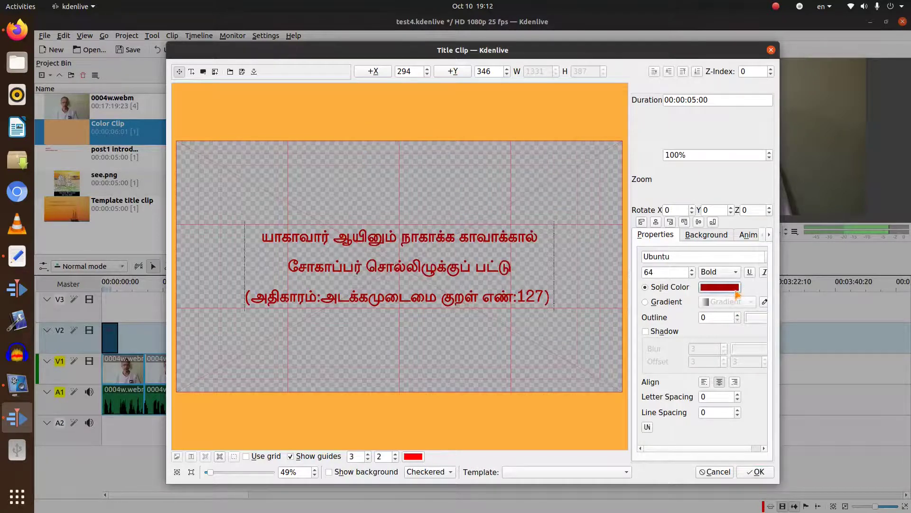
click(718, 235)
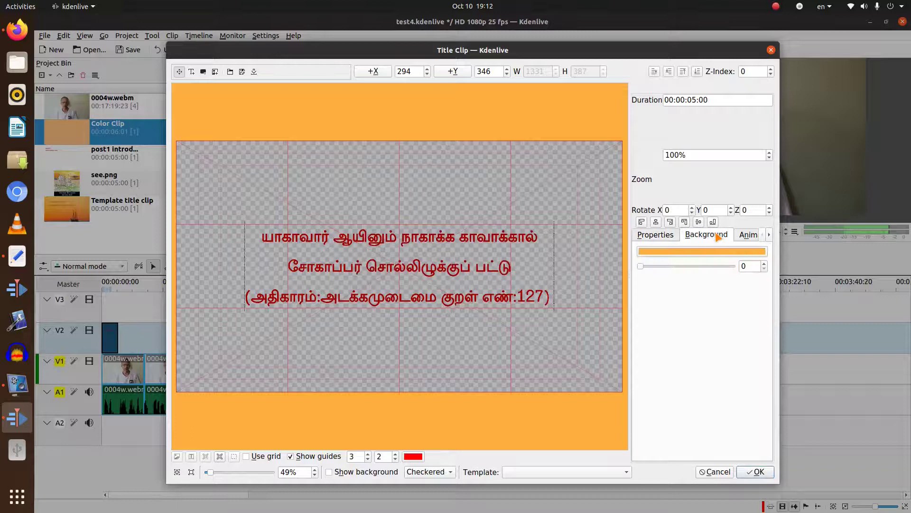
click(743, 237)
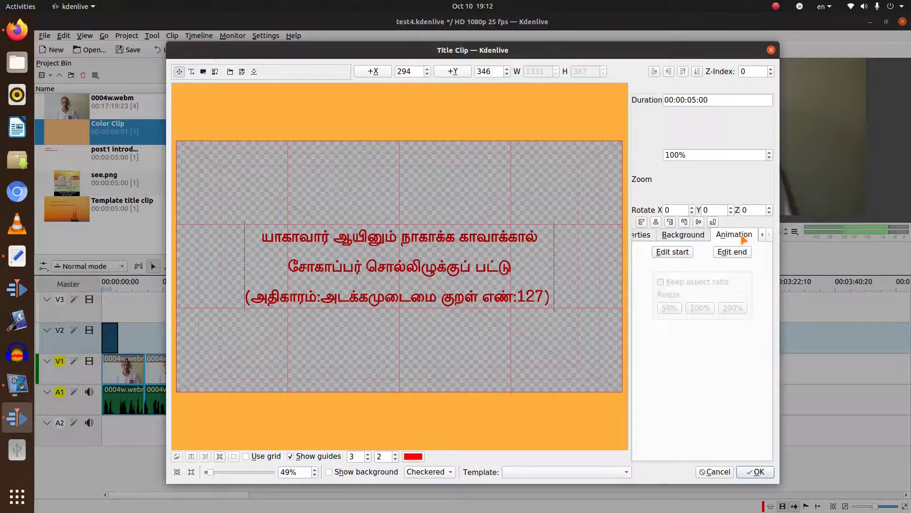
click(639, 235)
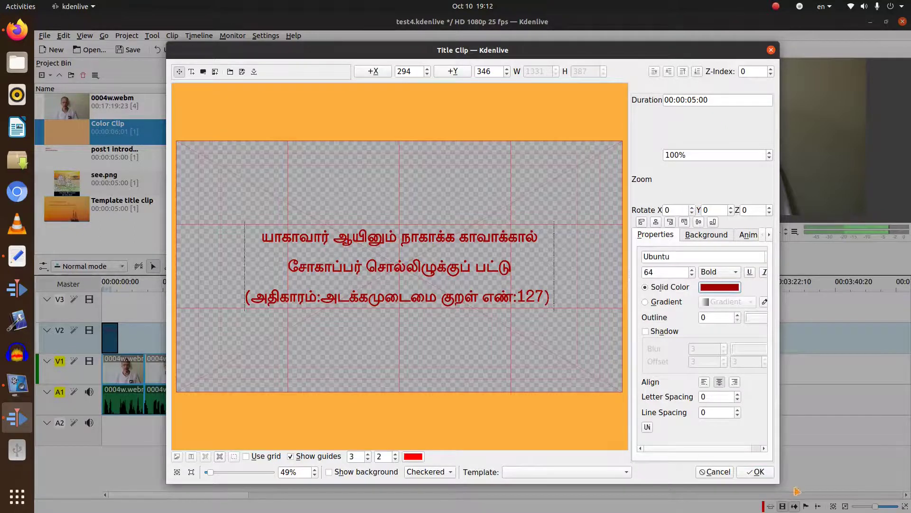
- Create the title clip and place it on track V3 directly above the Color Clip
click(756, 472)
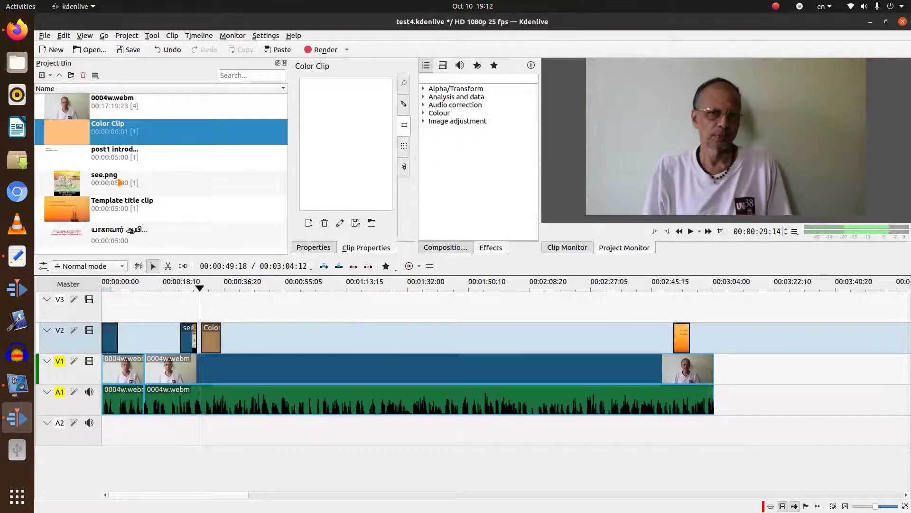
click(145, 235)
drag(144, 235, 204, 305)
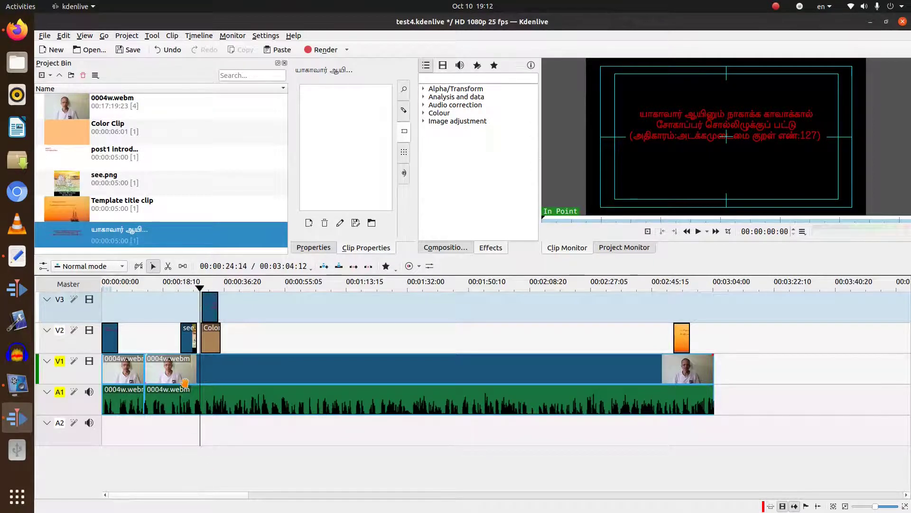
- Play the timeline in the project monitor to check the title text over the Color Clip
click(637, 248)
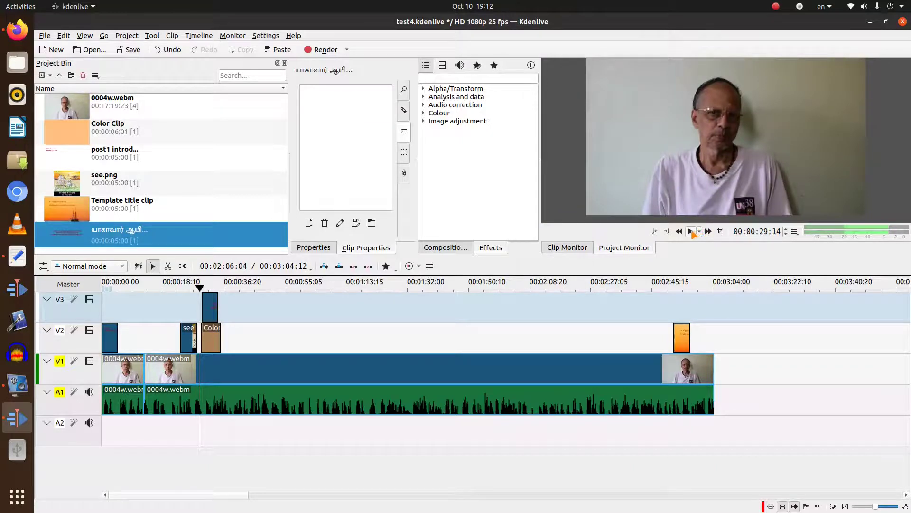
click(691, 232)
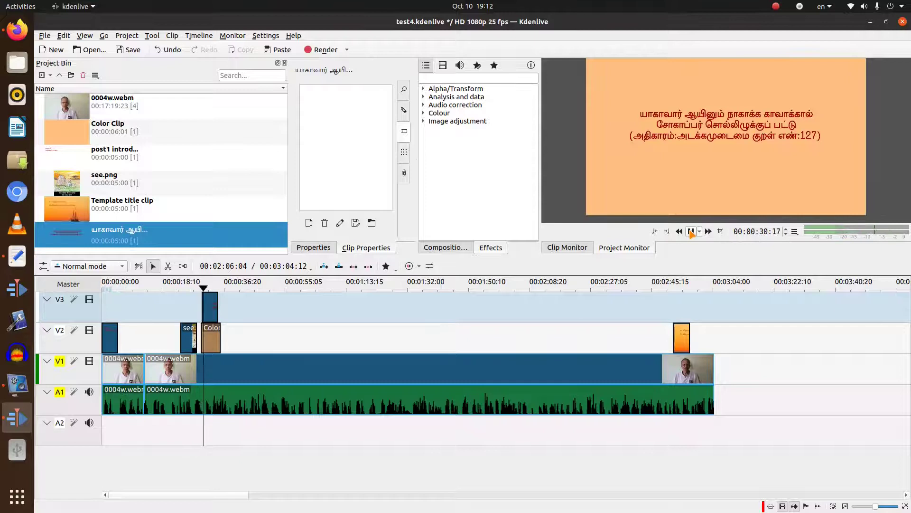
key(space)
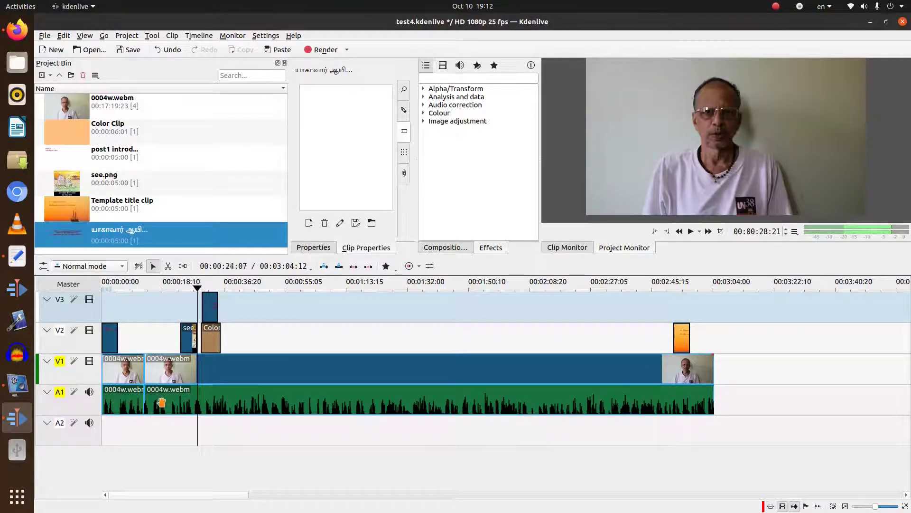
- Mute audio track A1 and replay the title section, leaving the playhead at 00:00:31:10 over the title
click(89, 393)
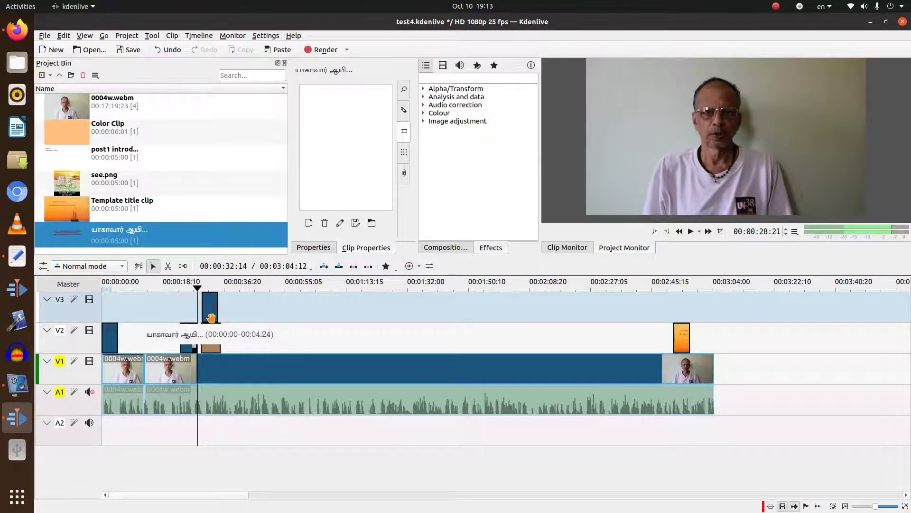
click(690, 231)
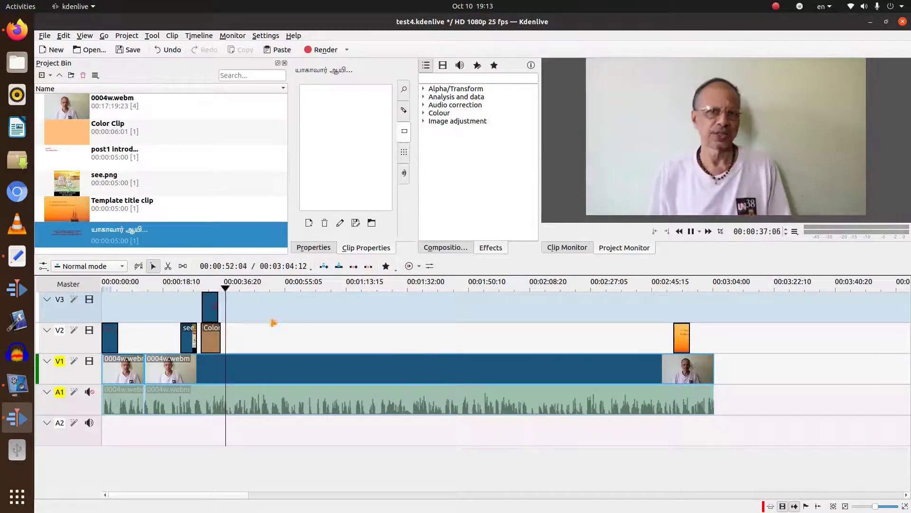
click(208, 288)
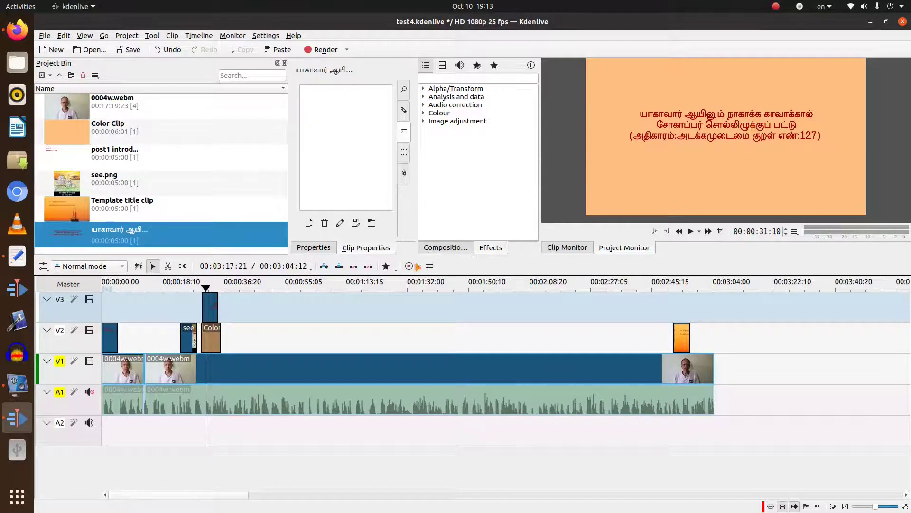
- Open the Tamil title clip from the project bin for editing and select the first line of its text
right_click(209, 233)
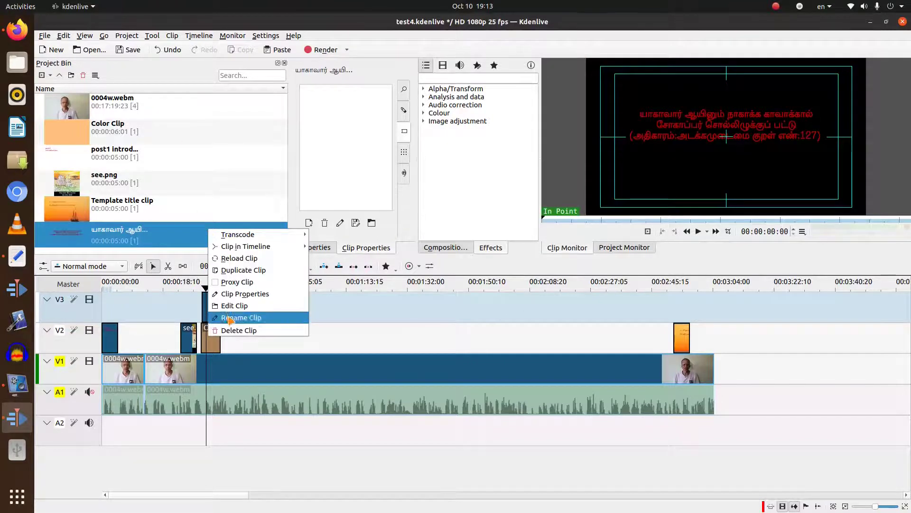
click(240, 307)
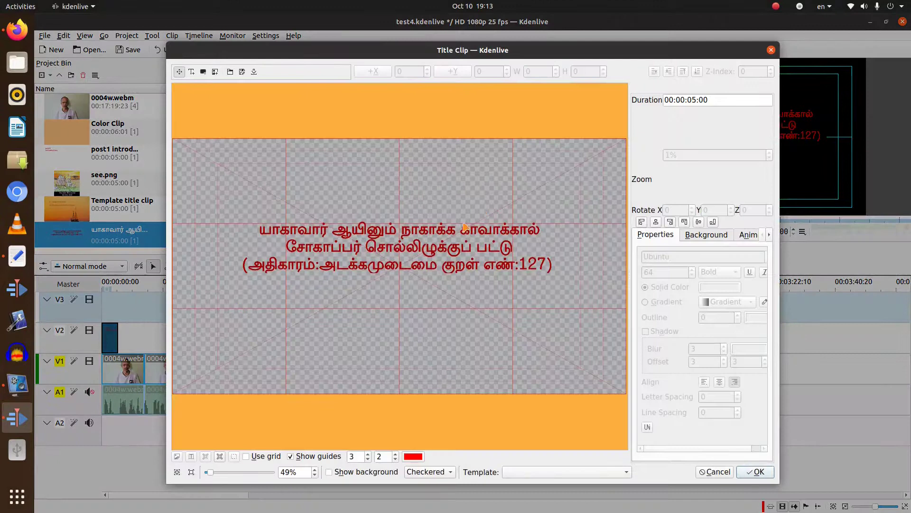
click(358, 235)
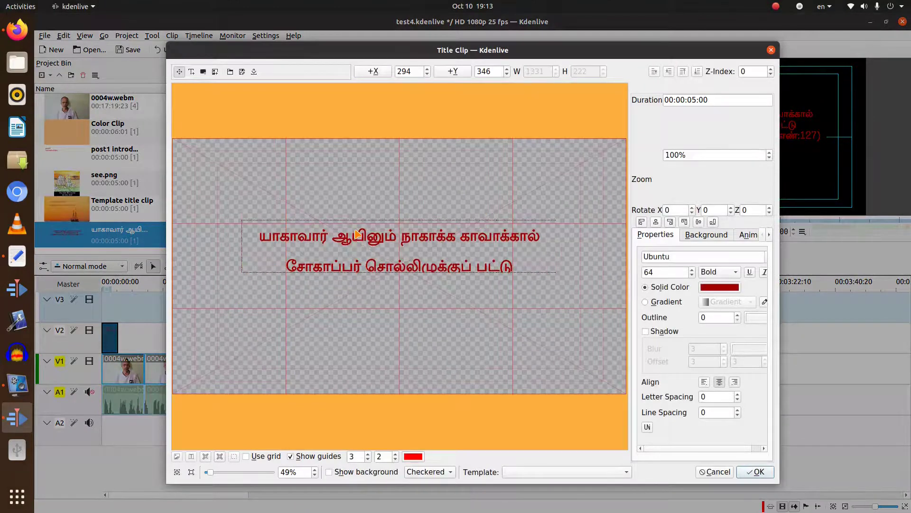
triple_click(358, 235)
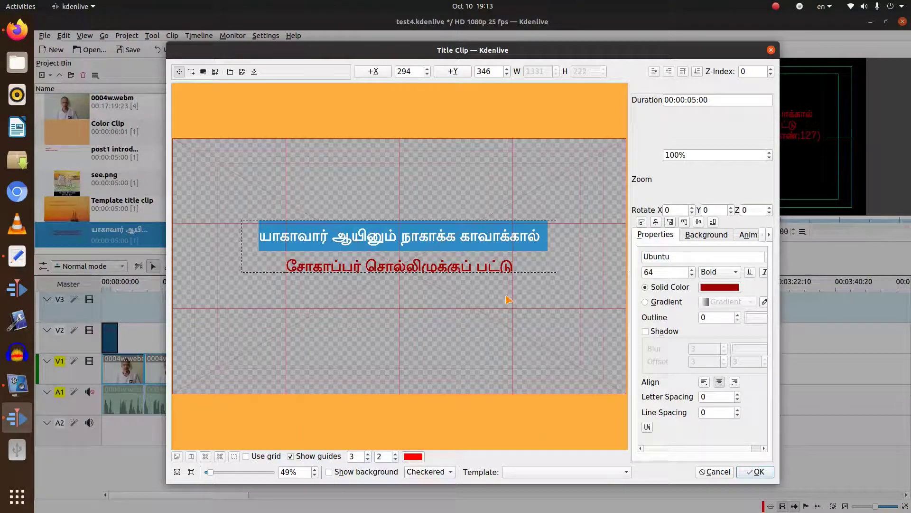
click(17, 256)
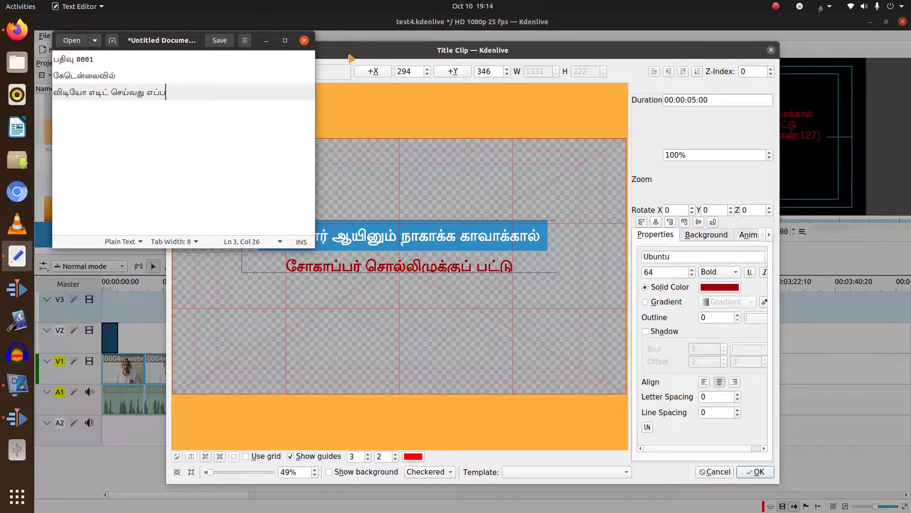
click(266, 42)
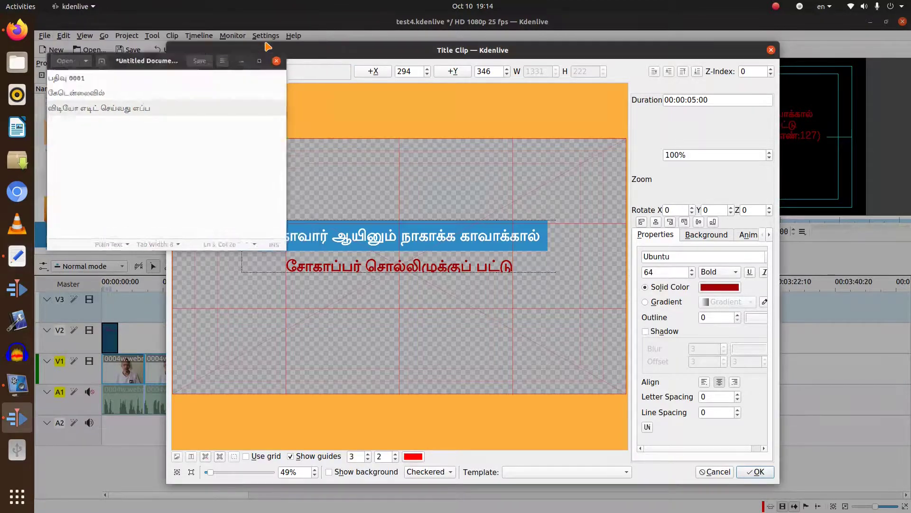
click(407, 240)
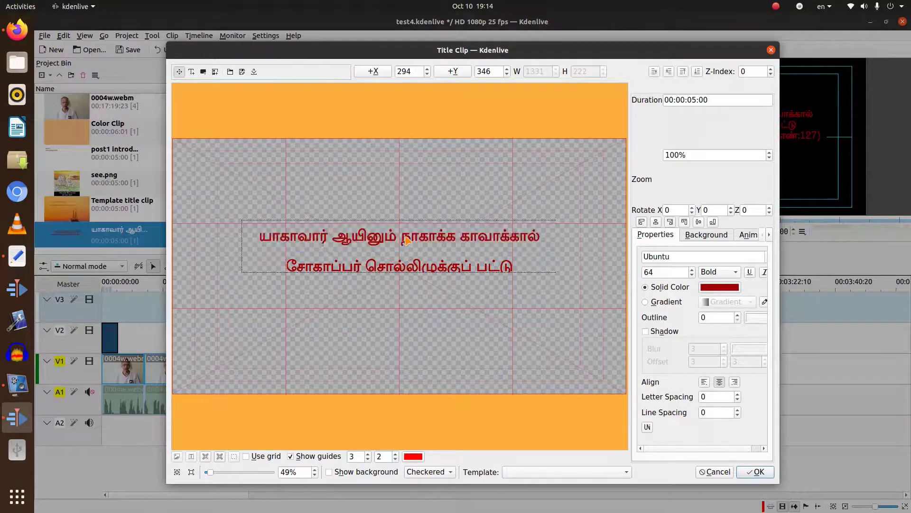
- Select all of the title text and set its line spacing to 10
double_click(375, 241)
key(ctrl+a)
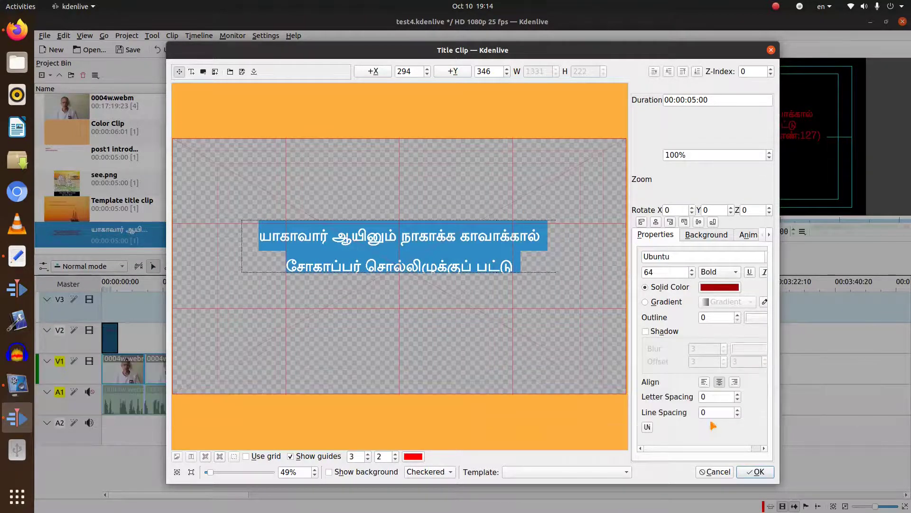
click(739, 411)
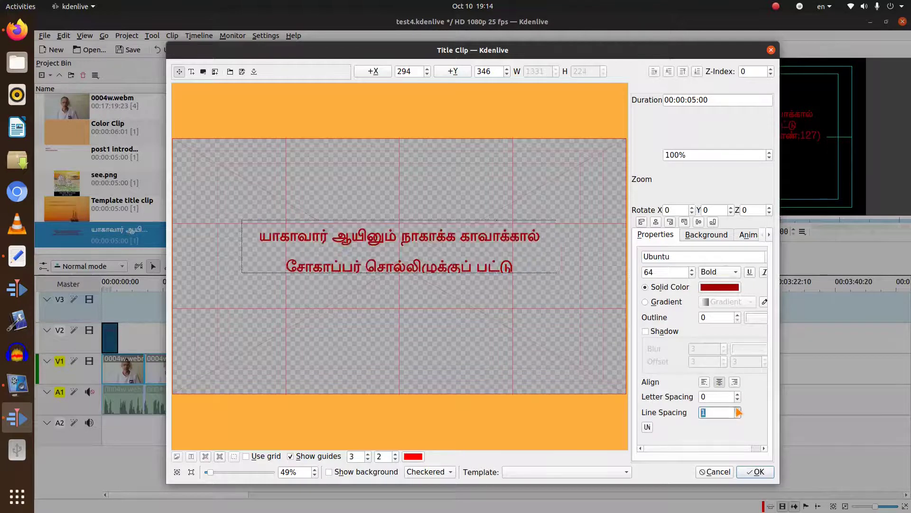
click(739, 411)
click(739, 411)
click(739, 411)
click(739, 411)
click(739, 411)
click(739, 411)
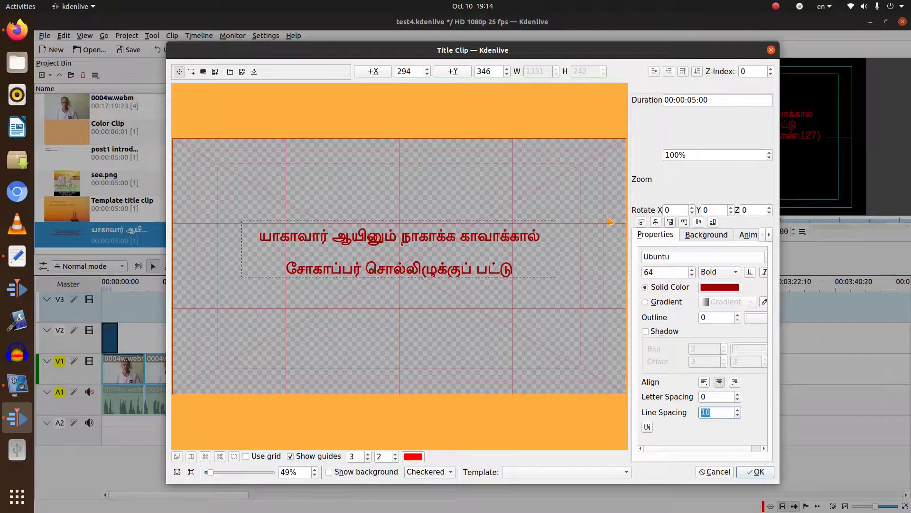
- Center the title text block vertically, save the title clip, and show the composited result in the project monitor
click(699, 222)
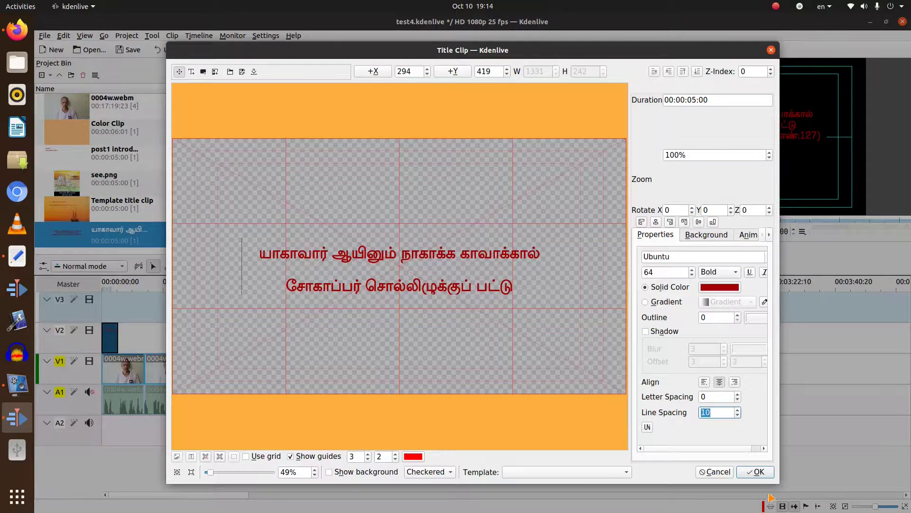
click(755, 471)
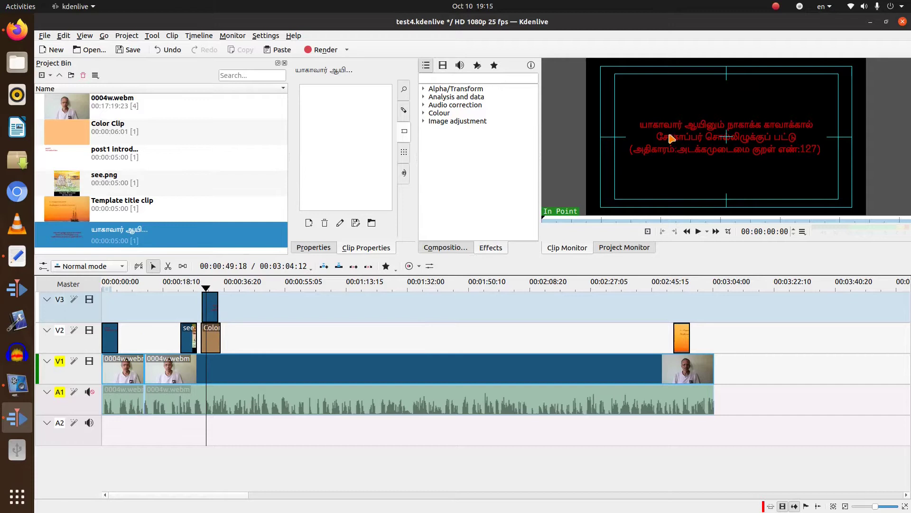
click(602, 247)
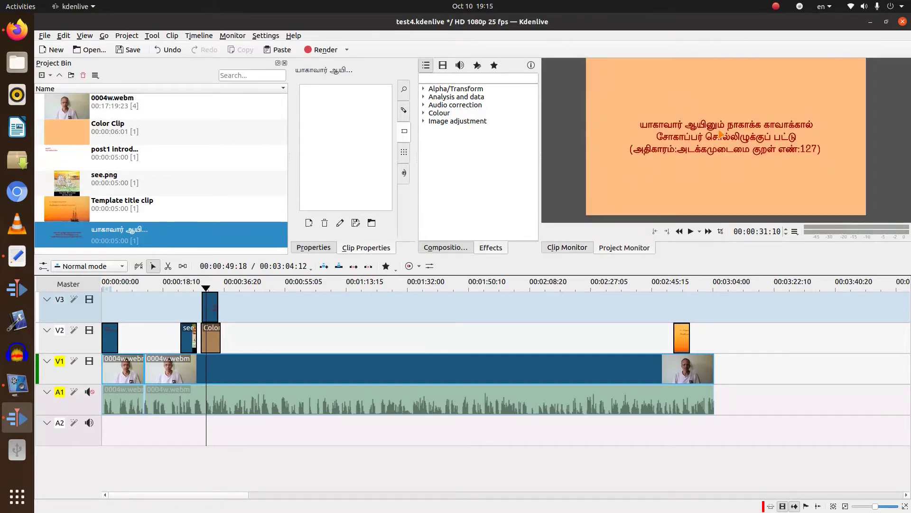